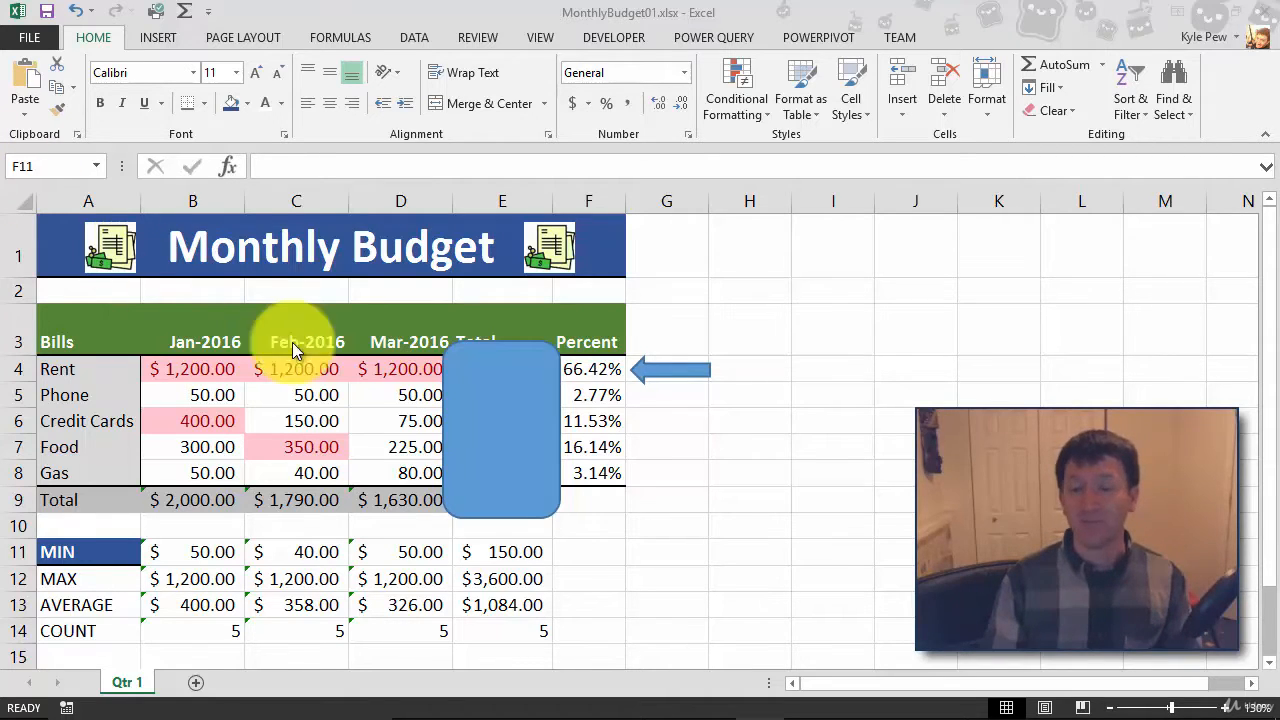
# - Remove the fill from the rounded rectangle covering the Total column
pyautogui.click(472, 367)
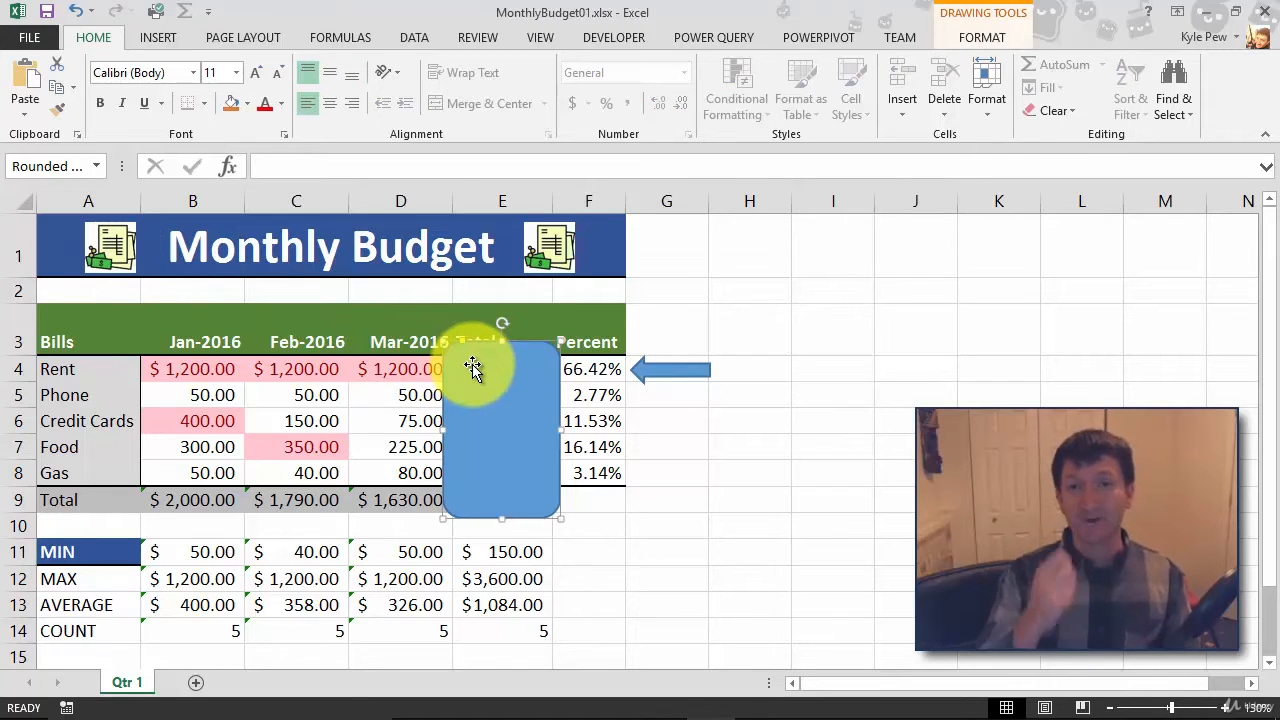
pyautogui.click(981, 36)
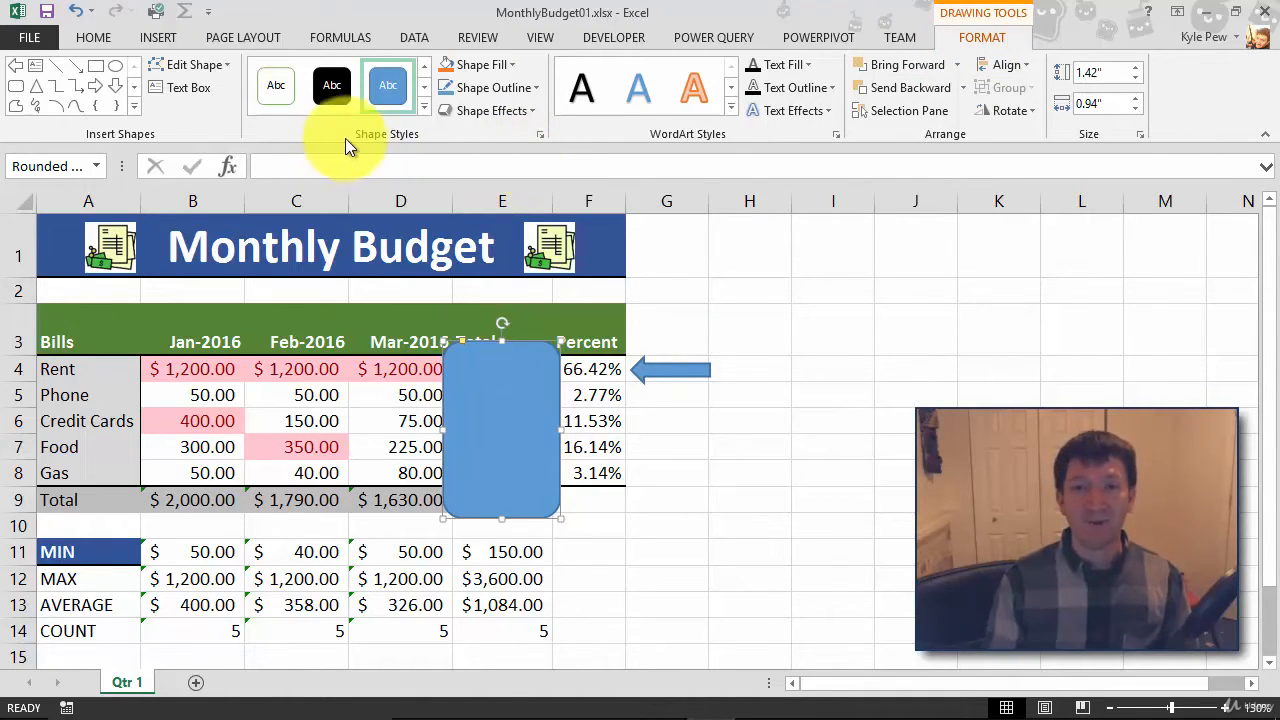
pyautogui.click(514, 63)
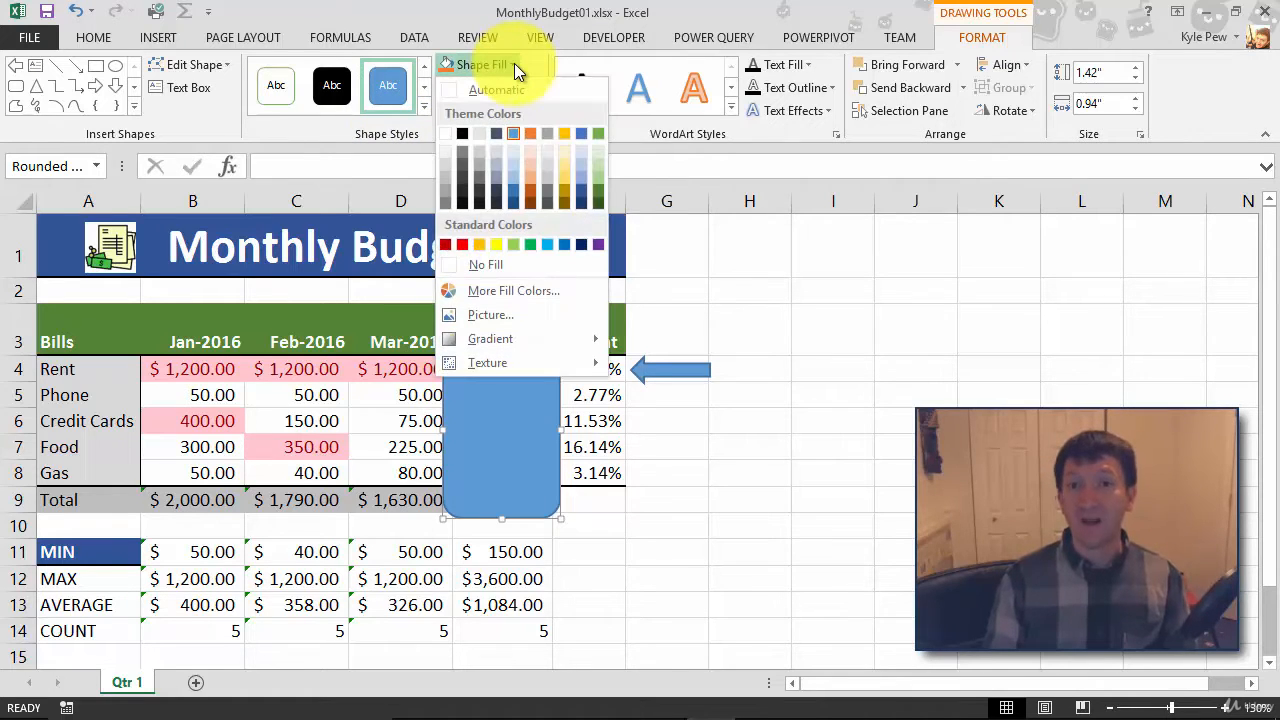
pyautogui.click(469, 269)
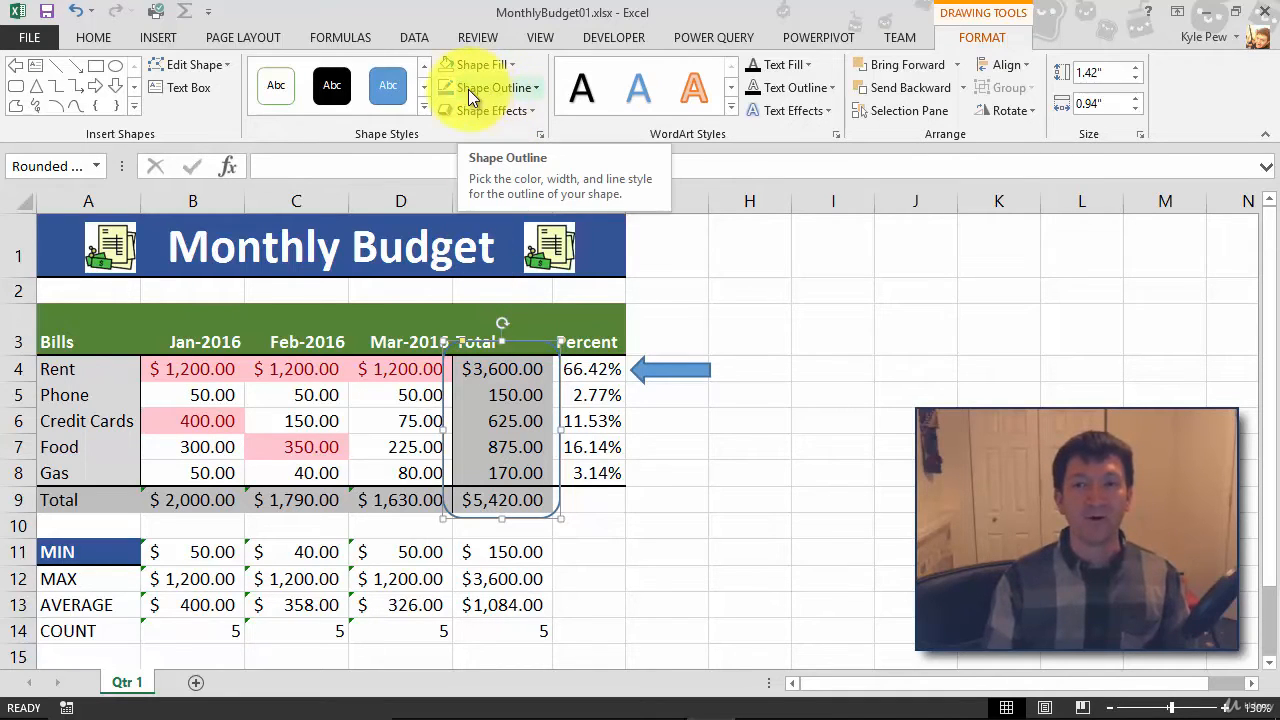
# - Give the rounded rectangle around the Total values a red outline with a 3 pt weight
pyautogui.click(515, 89)
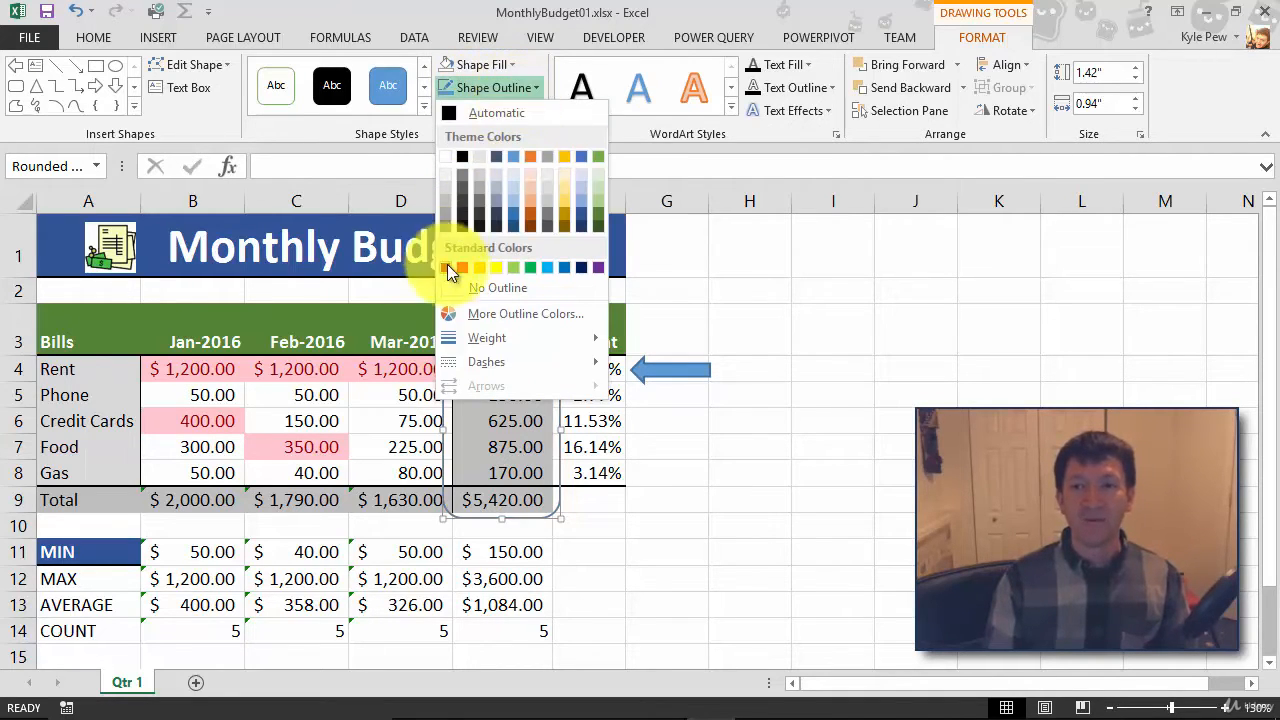
pyautogui.click(462, 267)
pyautogui.click(534, 90)
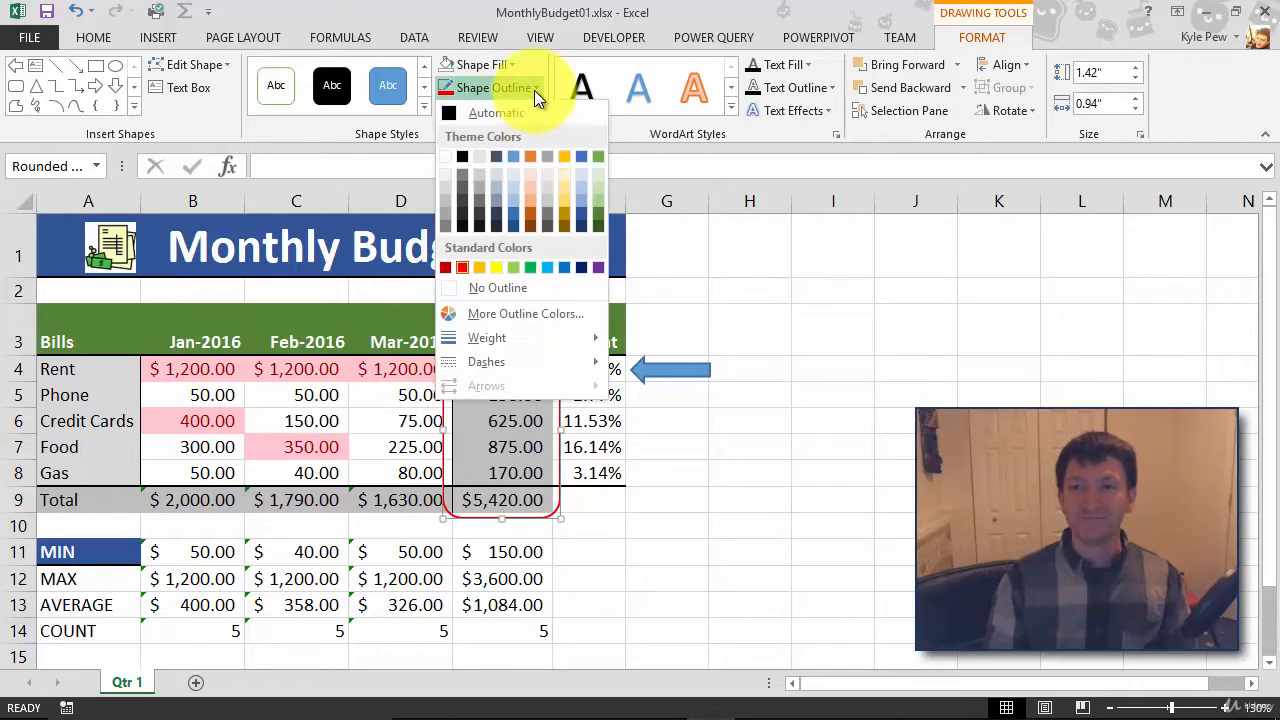
pyautogui.moveTo(469, 337)
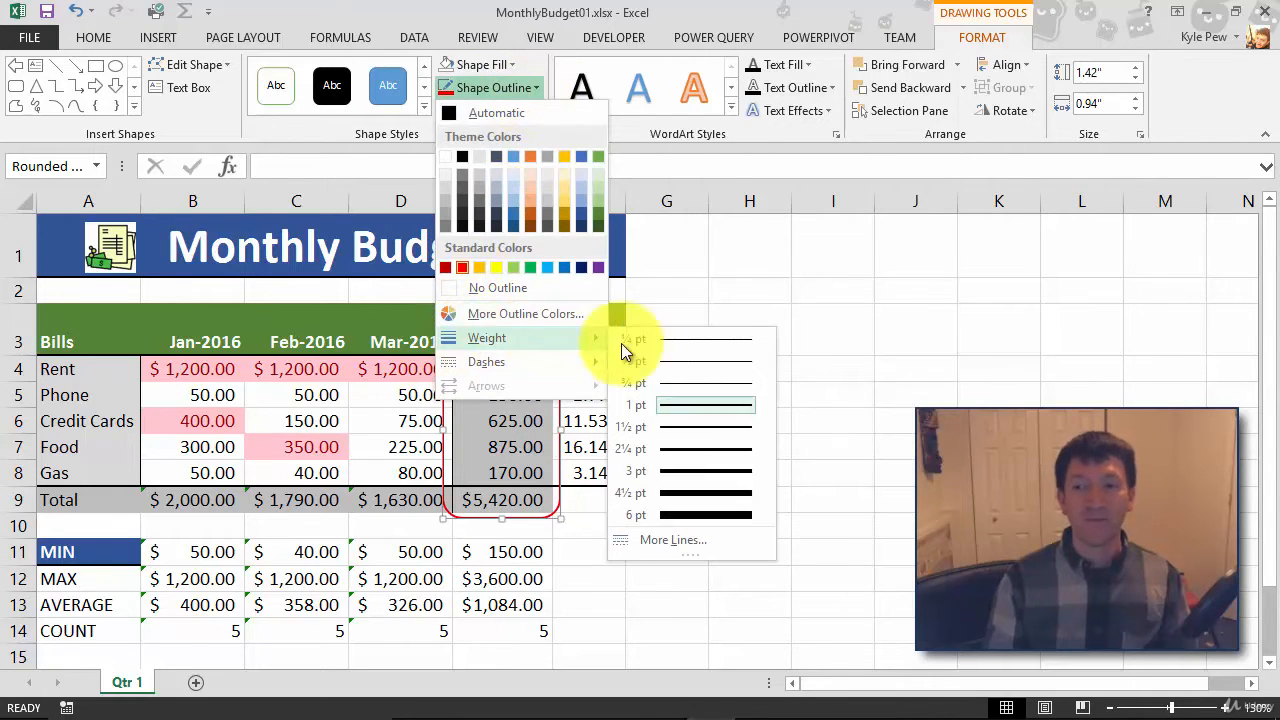
pyautogui.click(678, 469)
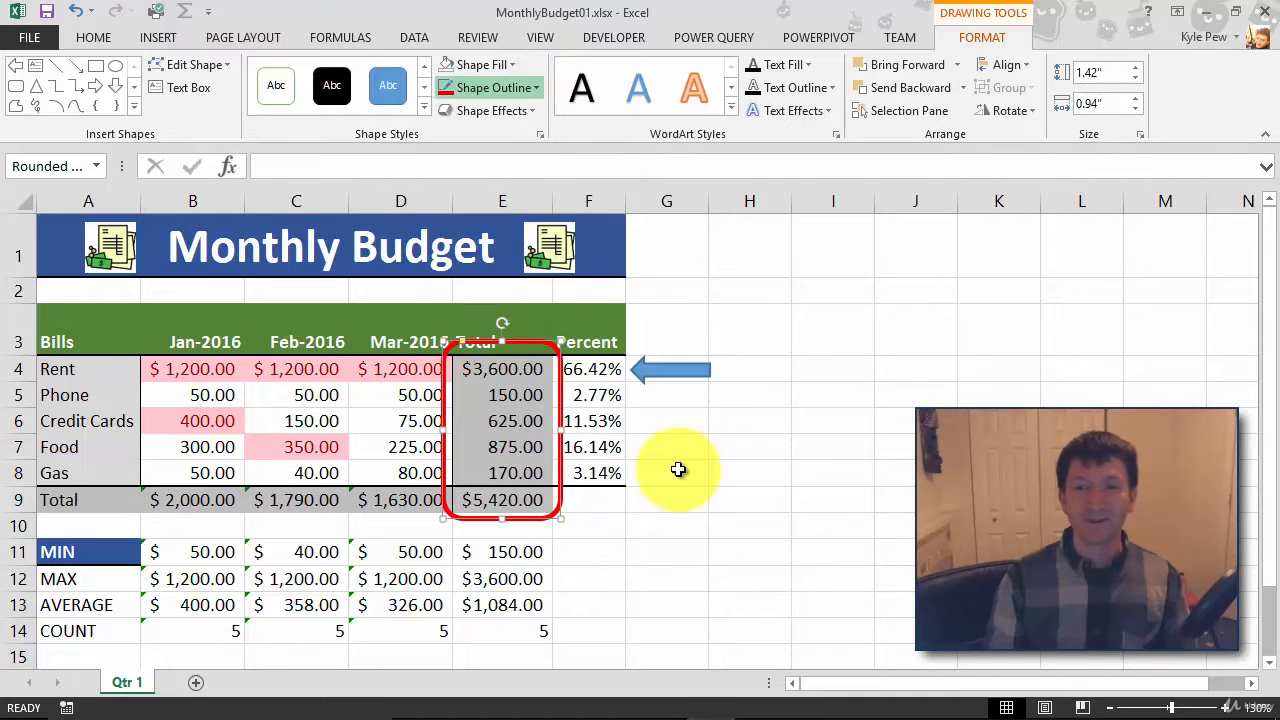
pyautogui.click(832, 376)
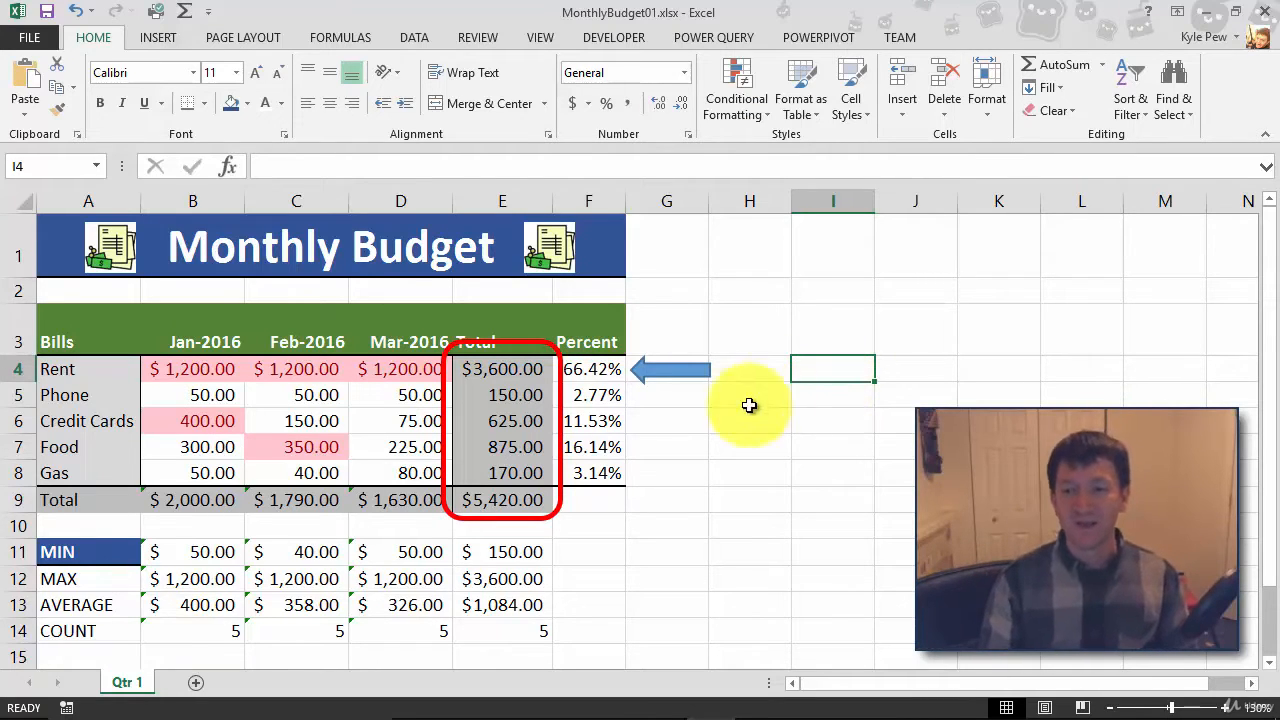
# - Resize the red rounded rectangle to about 1.25" high and 0.82" wide so it fits closely around the values in E4:E9
pyautogui.click(500, 342)
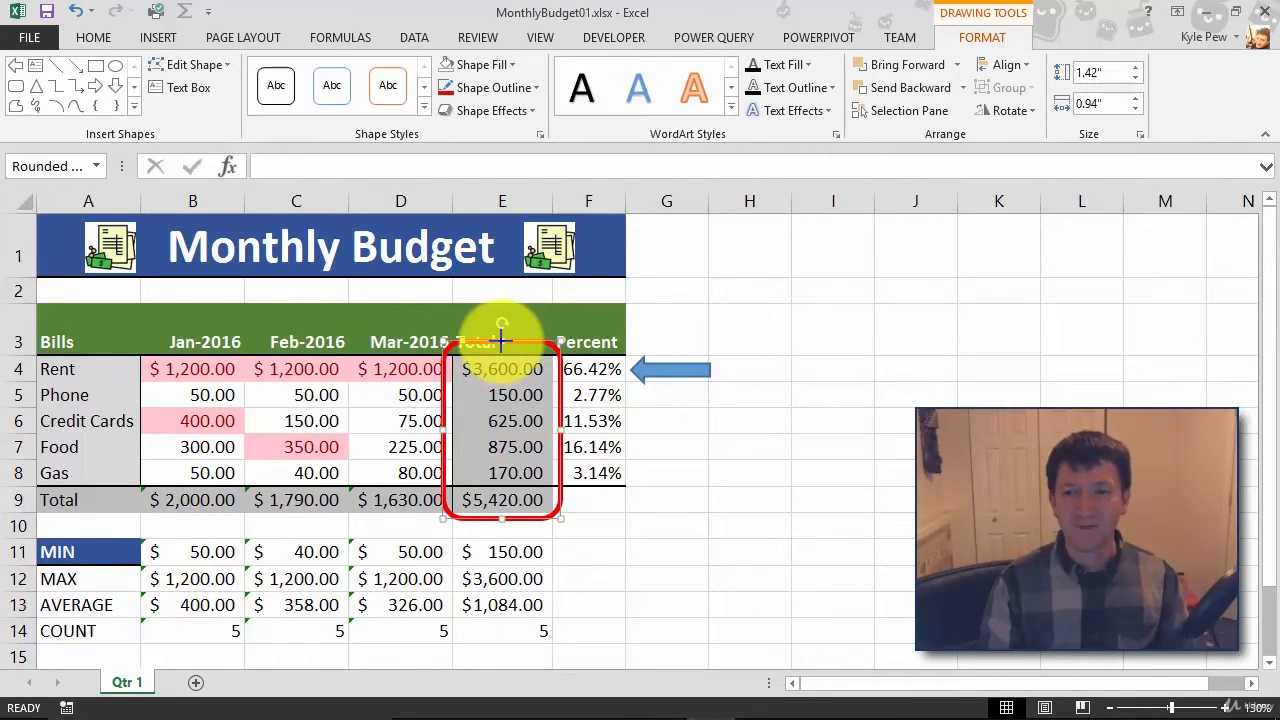
pyautogui.moveTo(501, 341); pyautogui.dragTo(500, 350)
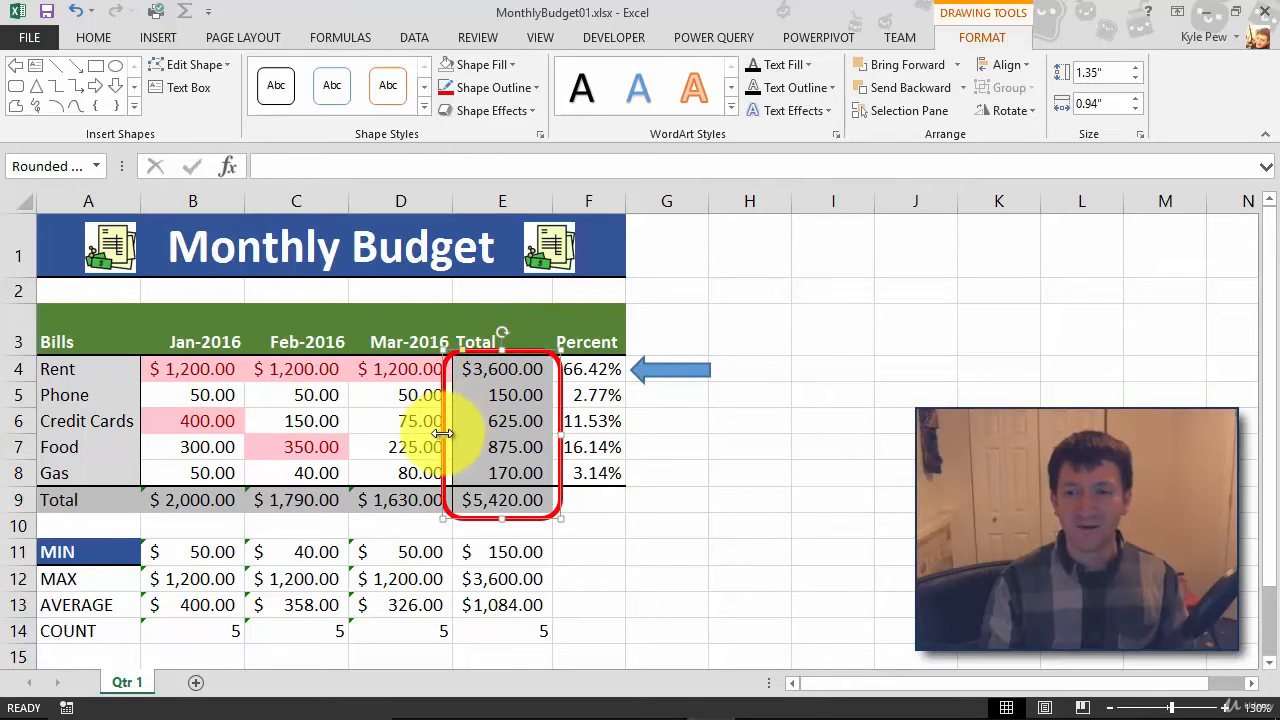
pyautogui.moveTo(443, 434); pyautogui.dragTo(449, 433)
pyautogui.moveTo(560, 428); pyautogui.dragTo(551, 430)
pyautogui.moveTo(501, 520); pyautogui.dragTo(497, 512)
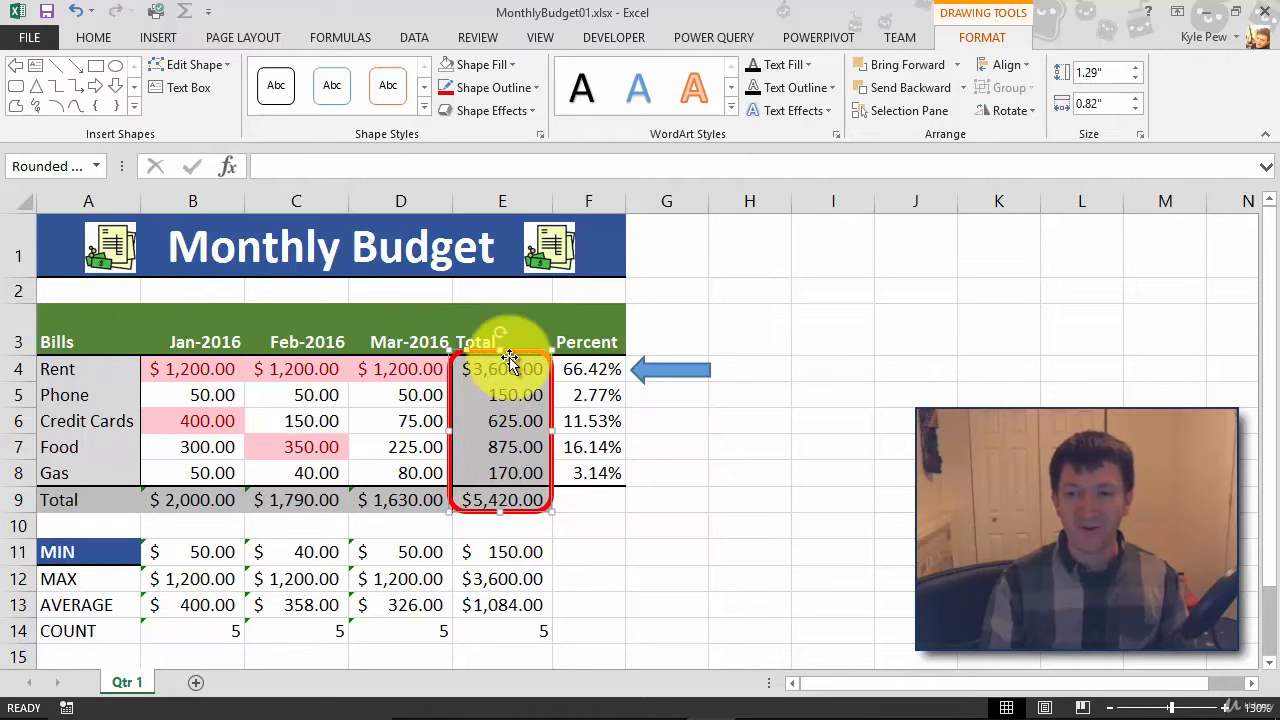
pyautogui.moveTo(500, 352); pyautogui.dragTo(500, 357)
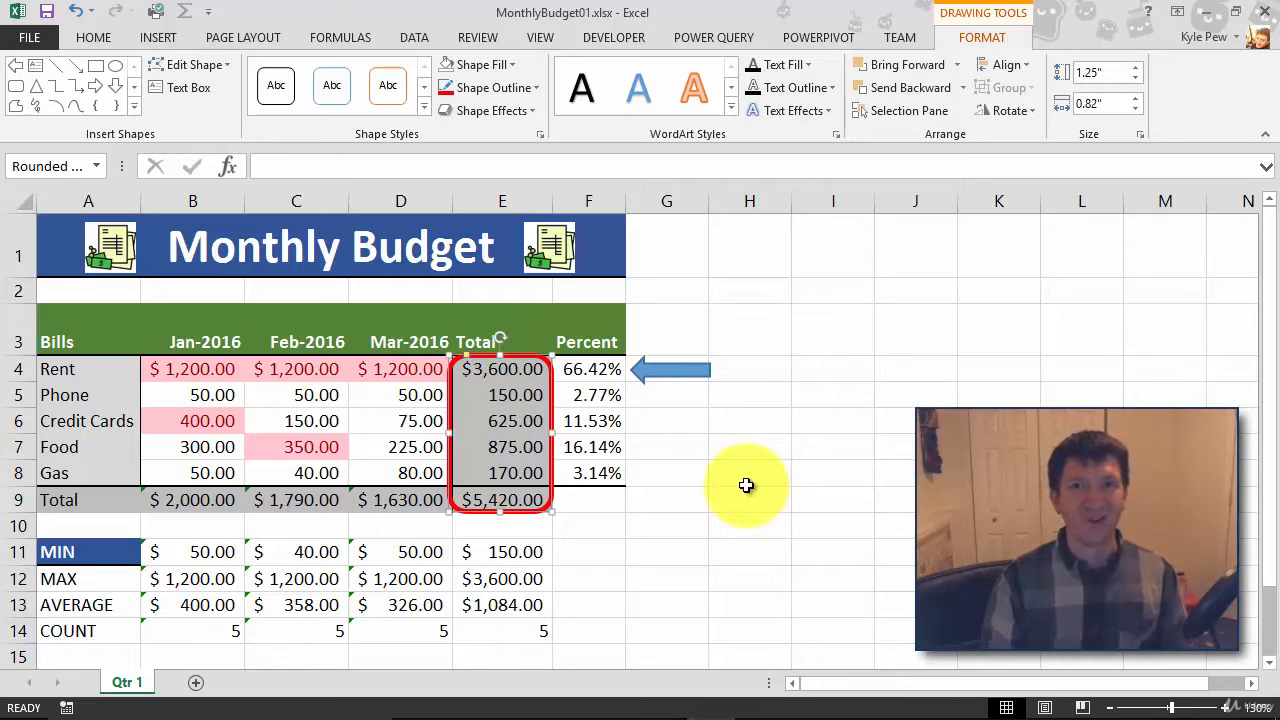
# - Fill the arrow beside the Rent percentage with standard red
pyautogui.click(663, 383)
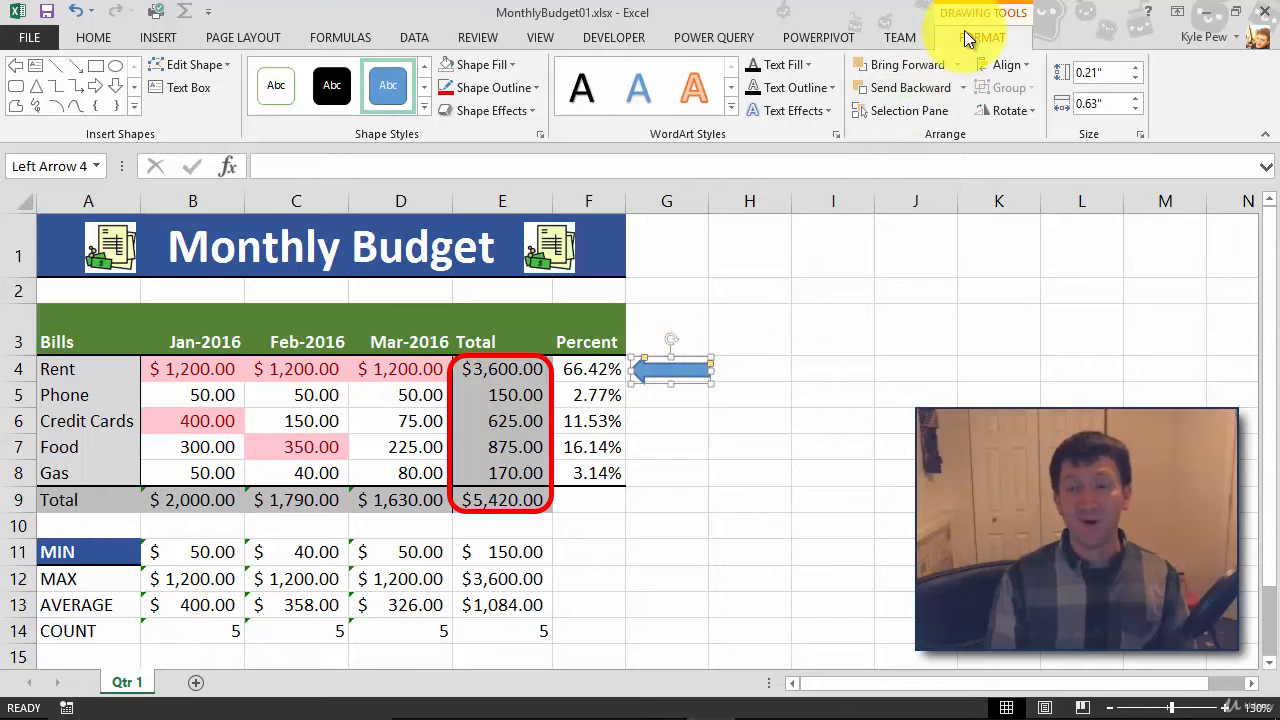
pyautogui.click(510, 64)
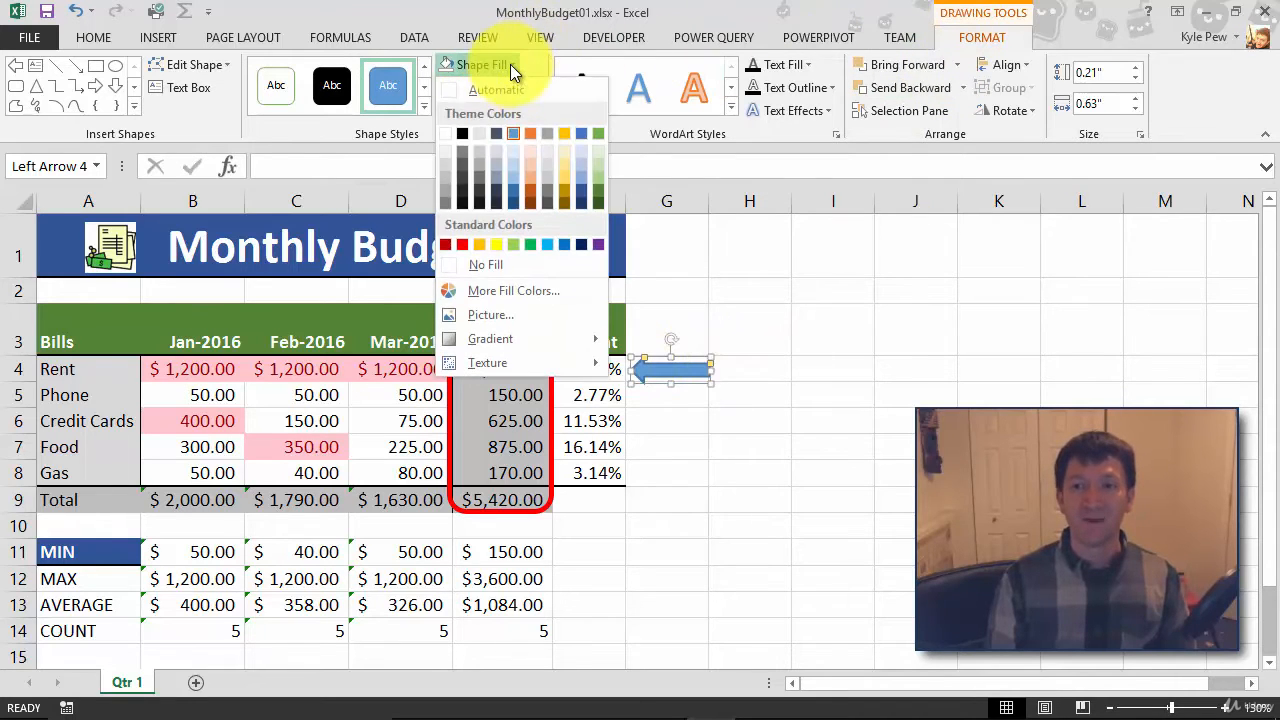
pyautogui.click(461, 245)
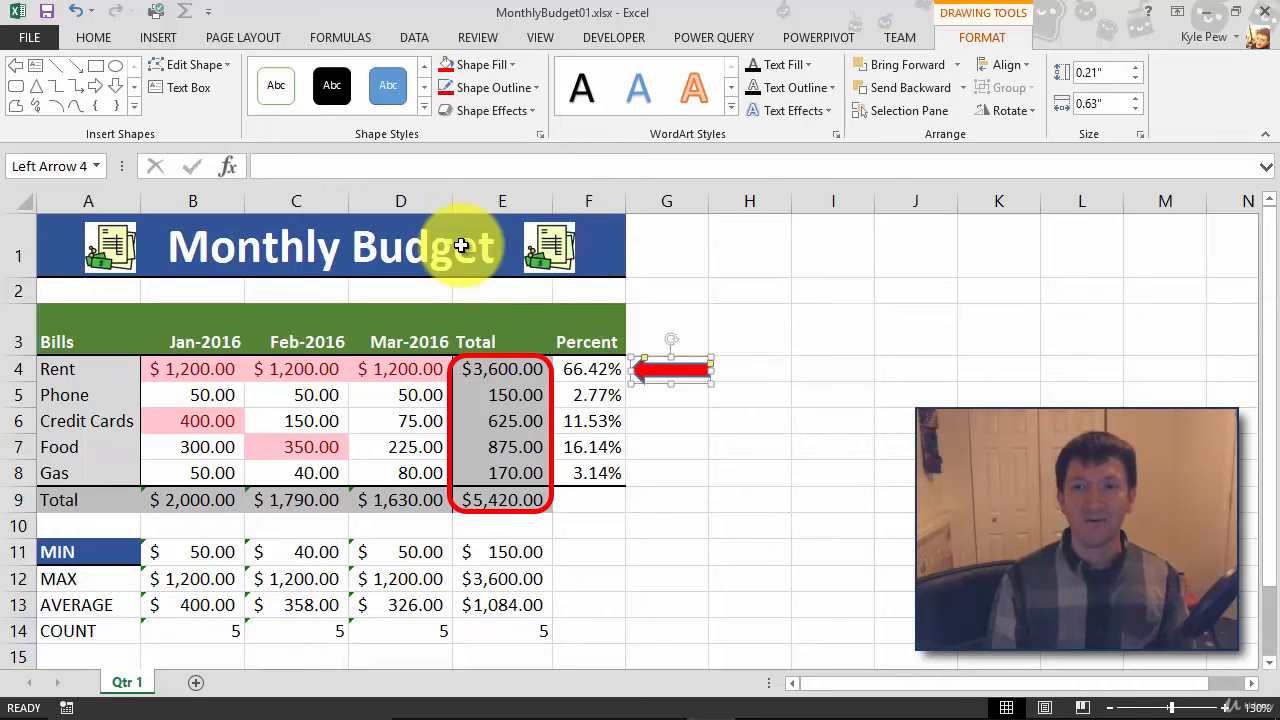
# - Set the arrow's outline to standard dark red with a 2¼ pt weight
pyautogui.click(512, 88)
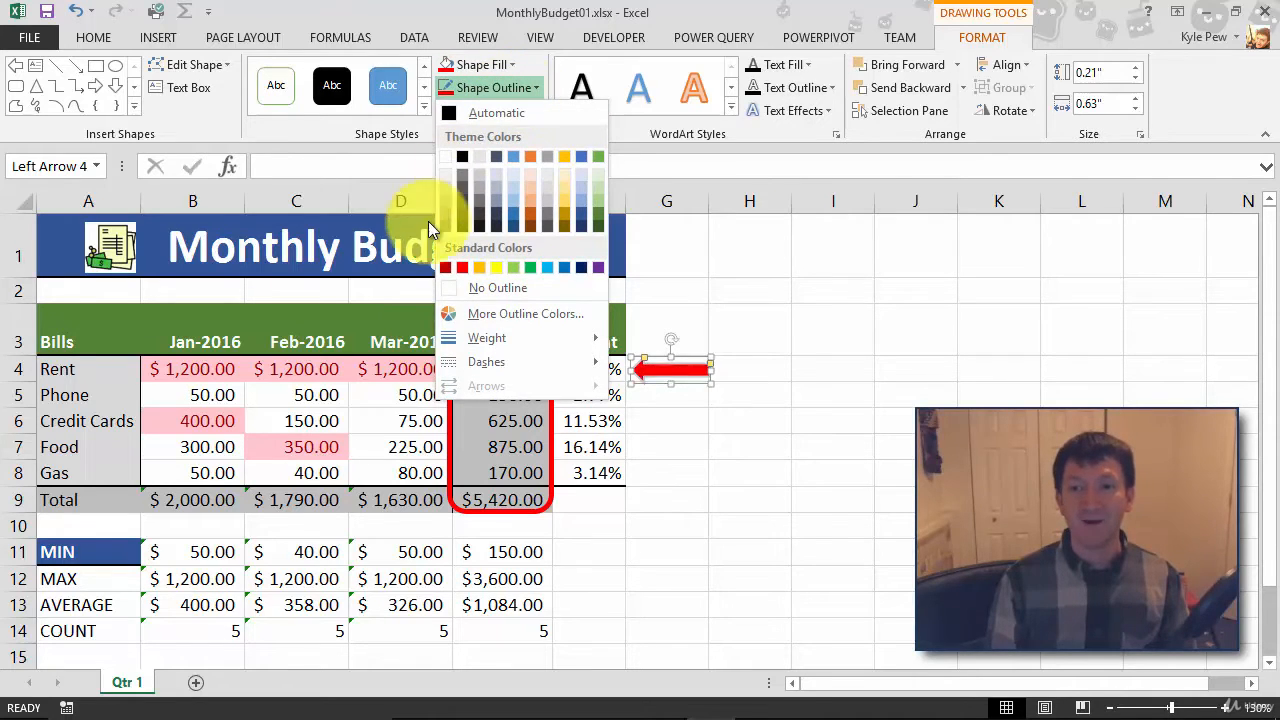
pyautogui.click(445, 266)
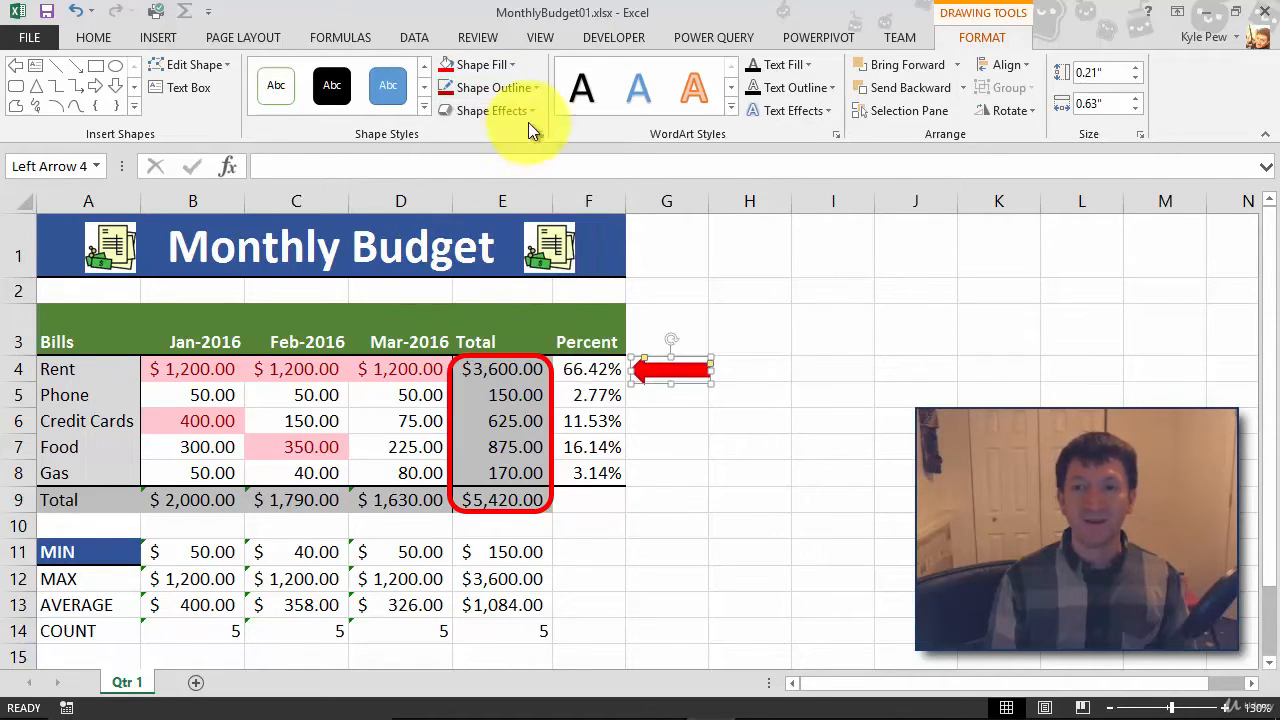
pyautogui.click(540, 90)
pyautogui.moveTo(504, 337)
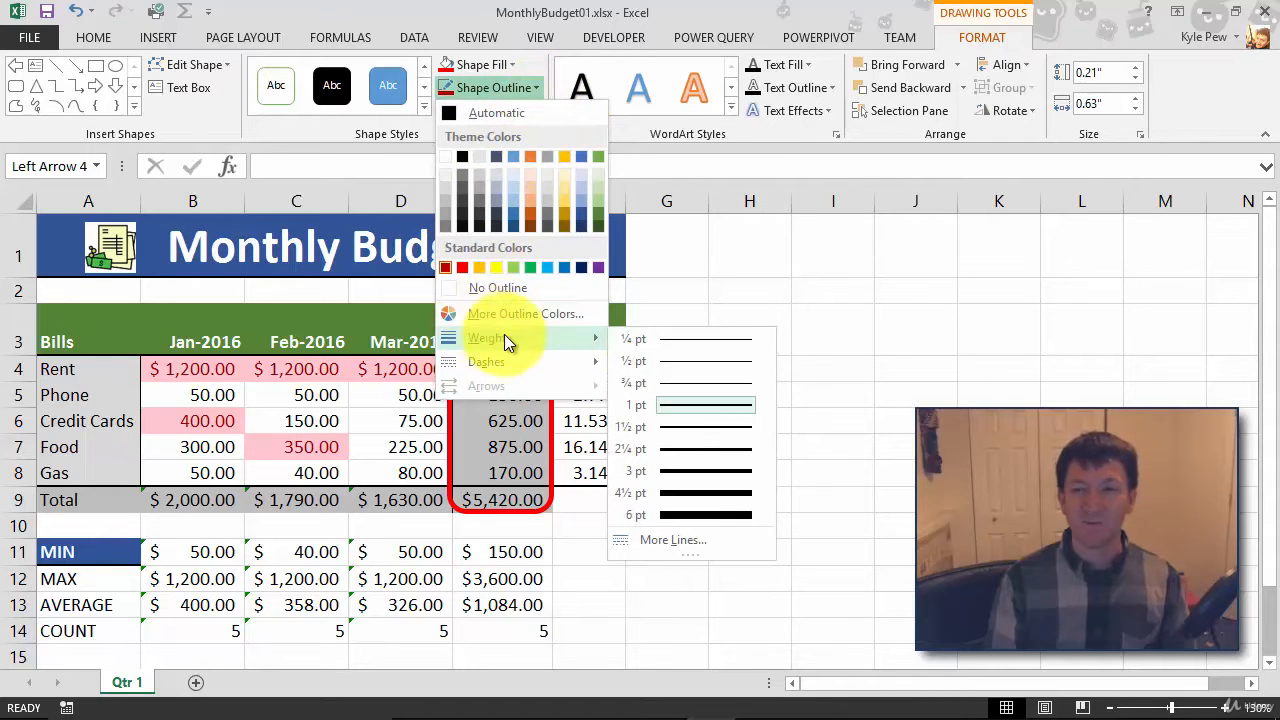
pyautogui.click(680, 446)
pyautogui.click(666, 420)
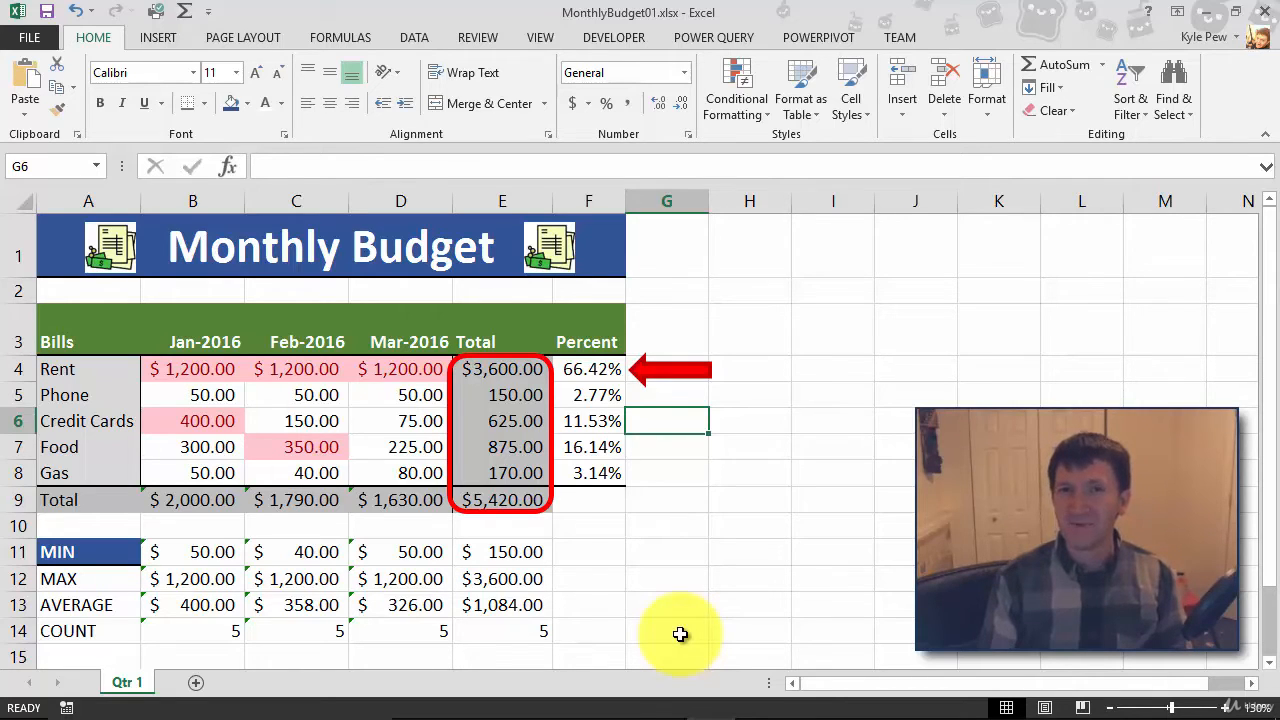
# - Draw a smiley face about 0.84" by 0.8" below the Percent column and reshape its mouth into a straight line
pyautogui.click(153, 45)
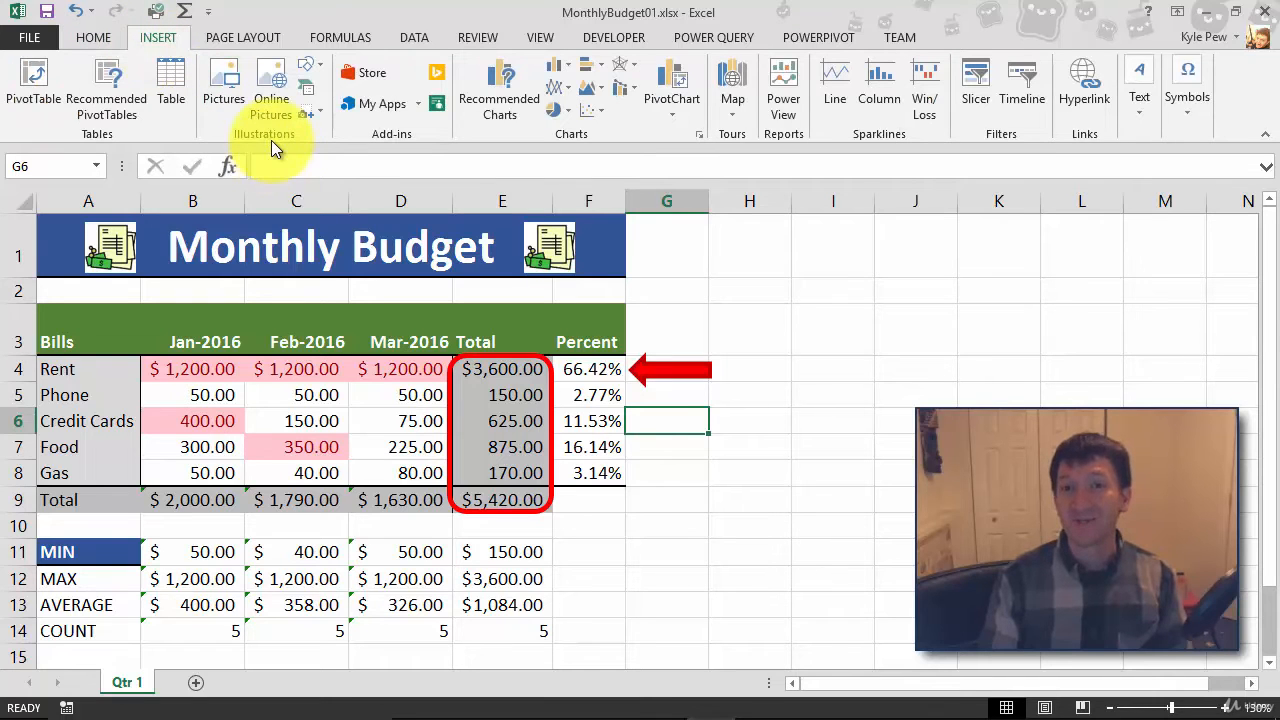
pyautogui.click(315, 65)
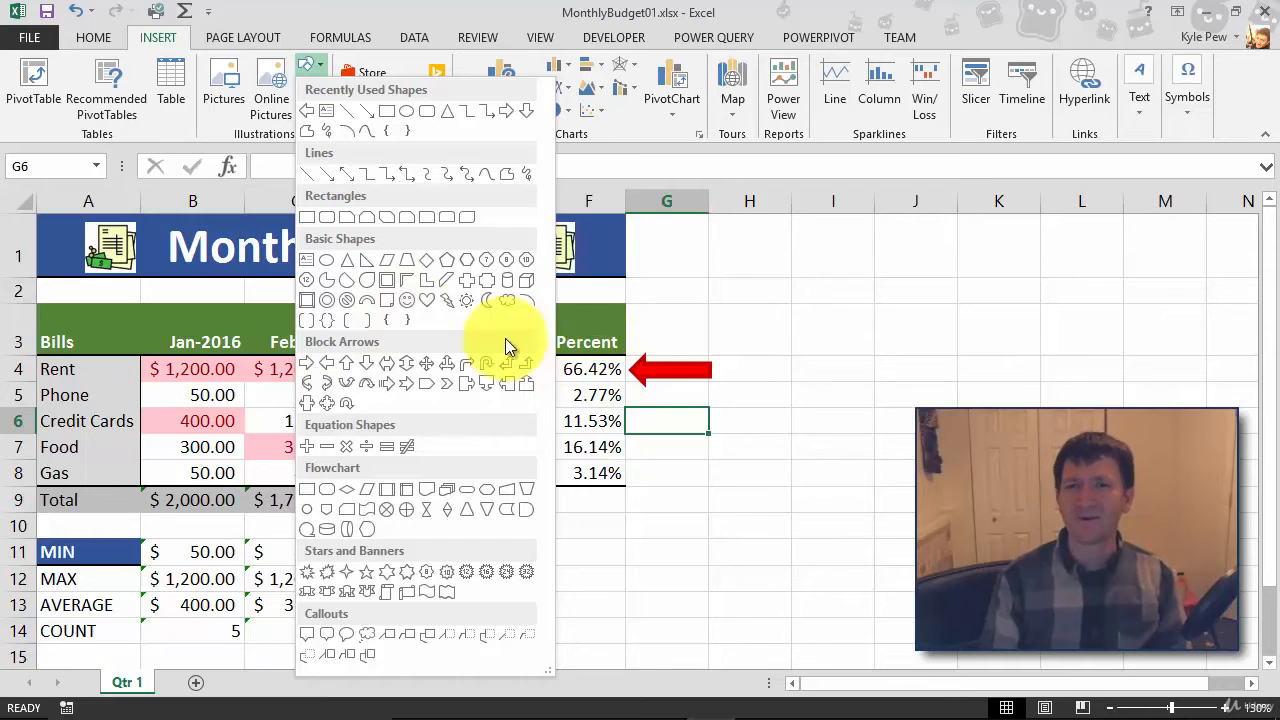
pyautogui.click(408, 301)
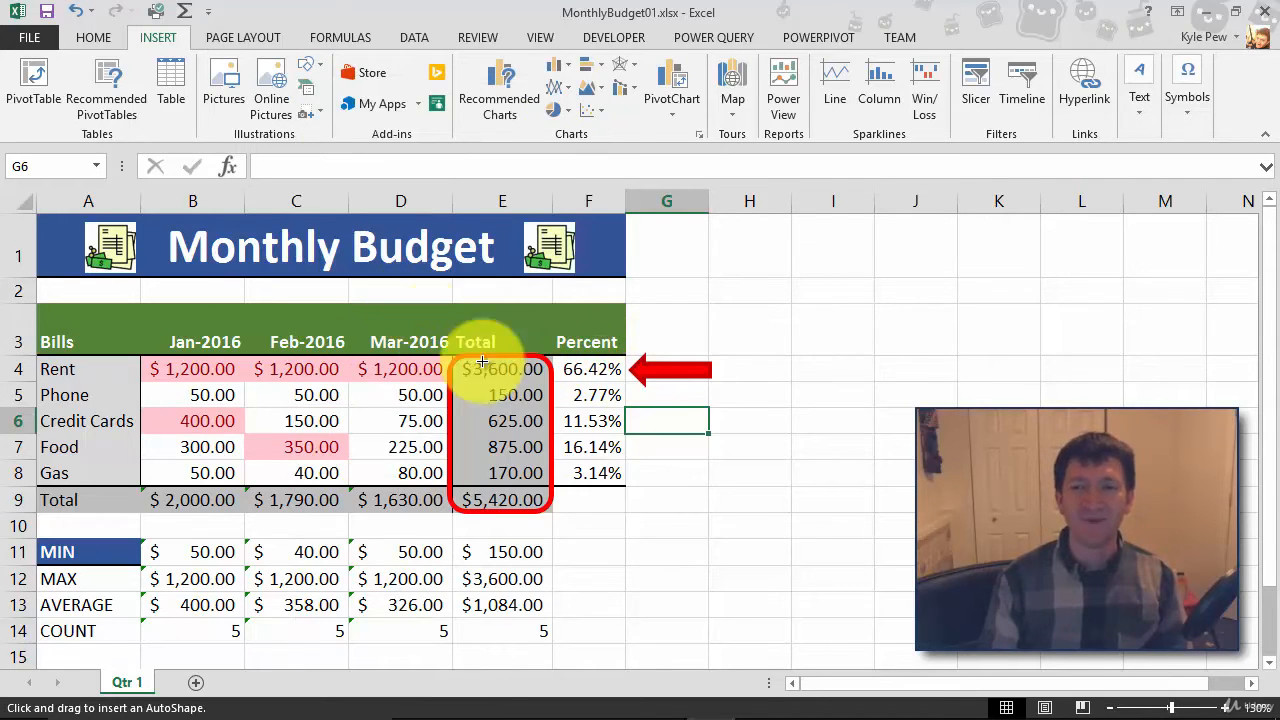
pyautogui.moveTo(618, 548)
pyautogui.mouseDown()
pyautogui.moveTo(702, 616)
pyautogui.moveTo(717, 651)
pyautogui.moveTo(619, 565)
pyautogui.mouseUp()
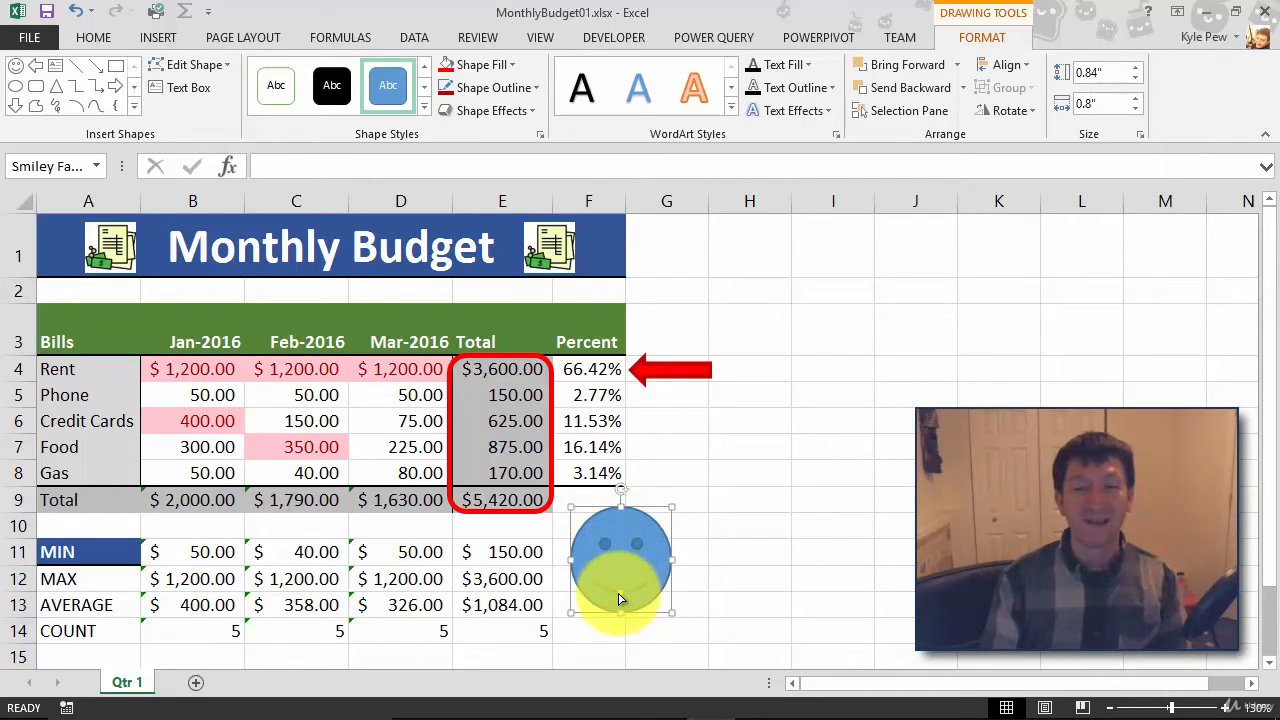
pyautogui.moveTo(619, 598)
pyautogui.mouseDown()
pyautogui.moveTo(615, 573)
pyautogui.moveTo(620, 582)
pyautogui.mouseUp()
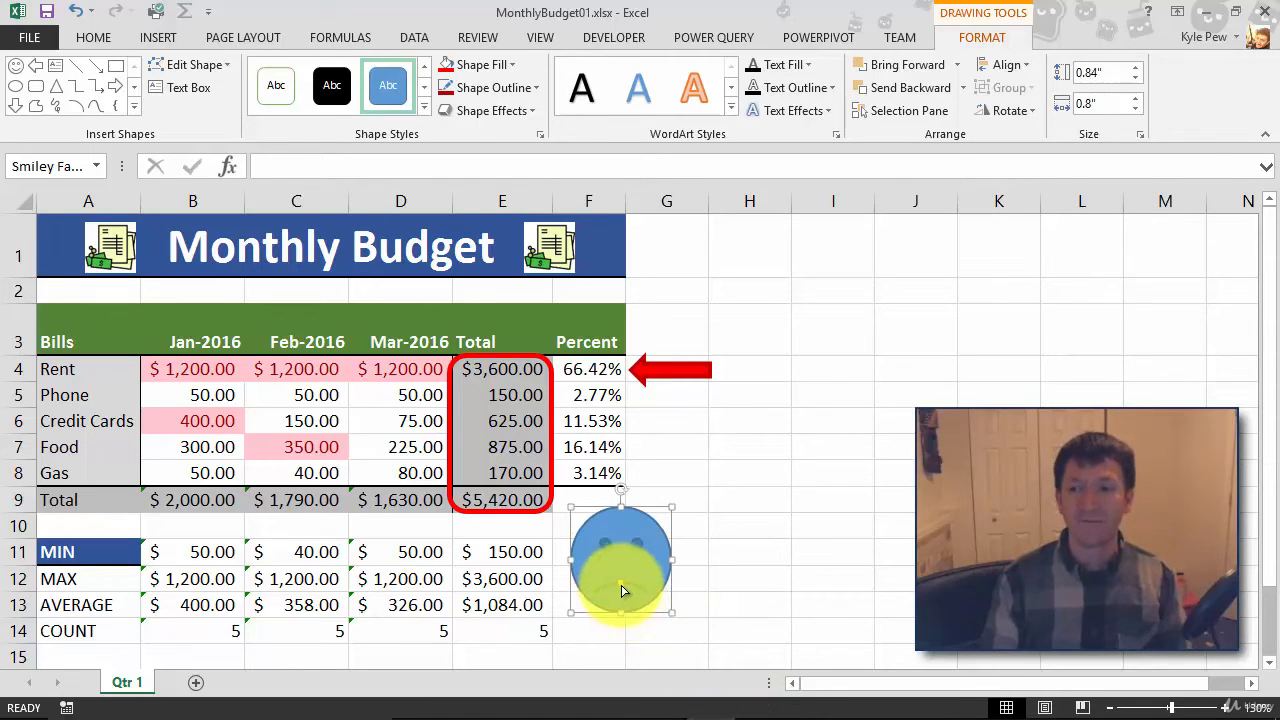
pyautogui.moveTo(621, 590); pyautogui.dragTo(620, 587)
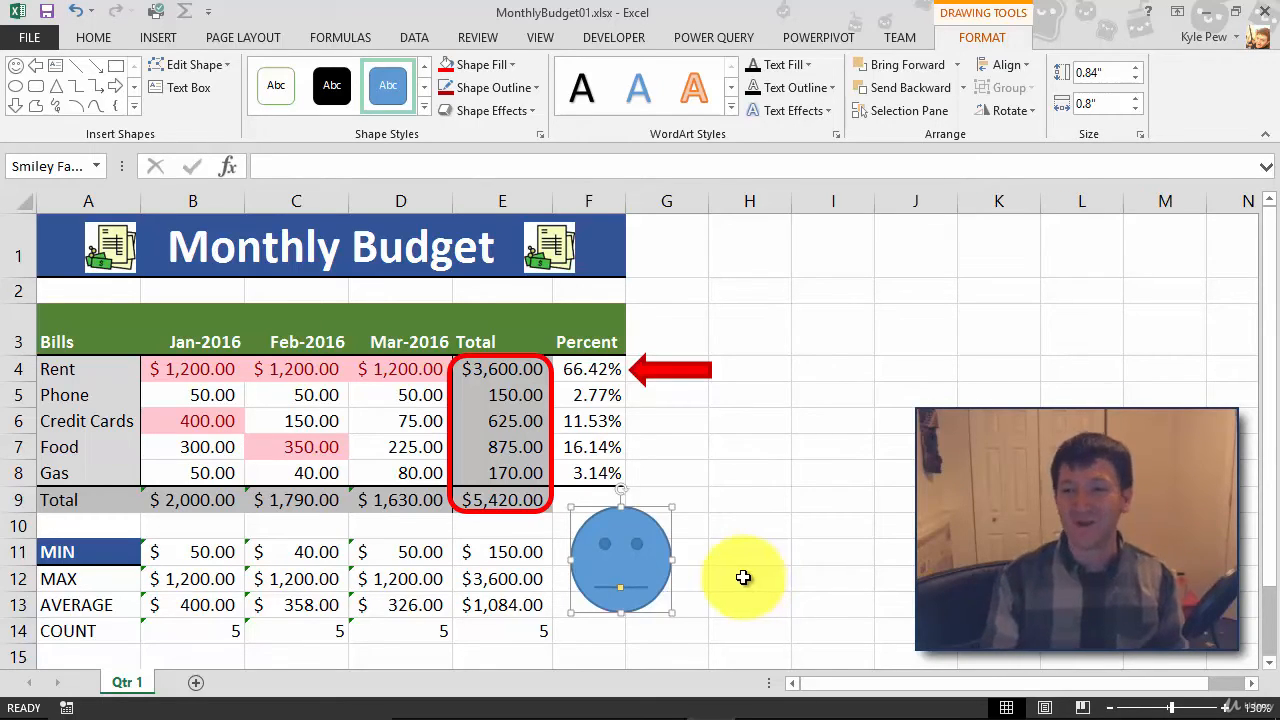
# - Reshape the red arrow beside the Rent row by lengthening its head and adjusting its shaft thickness
pyautogui.click(662, 370)
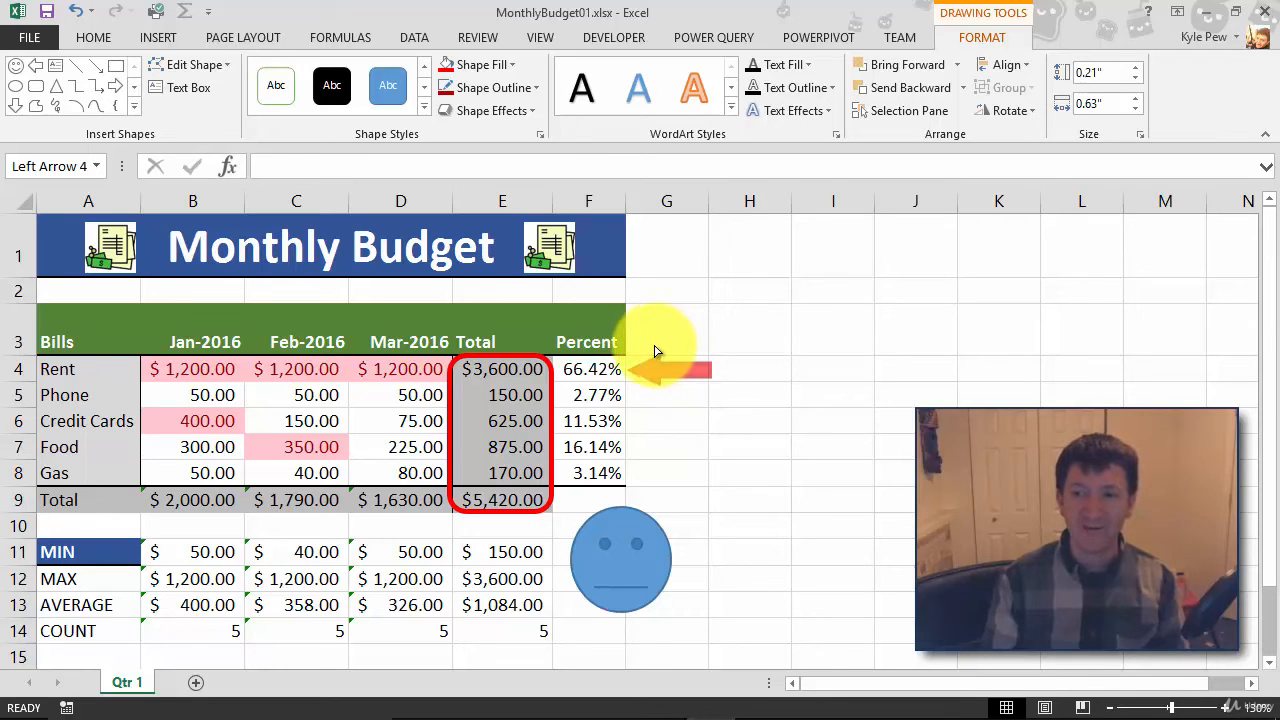
pyautogui.click(684, 360)
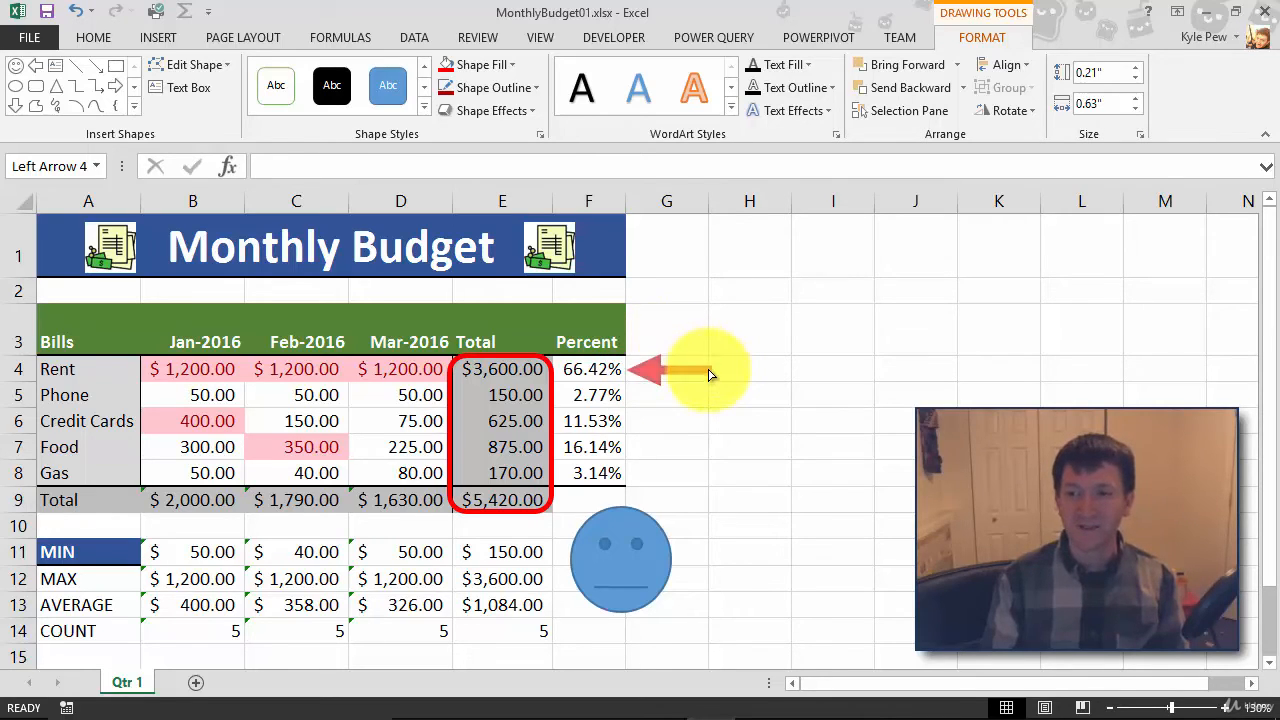
pyautogui.moveTo(708, 371); pyautogui.dragTo(709, 371)
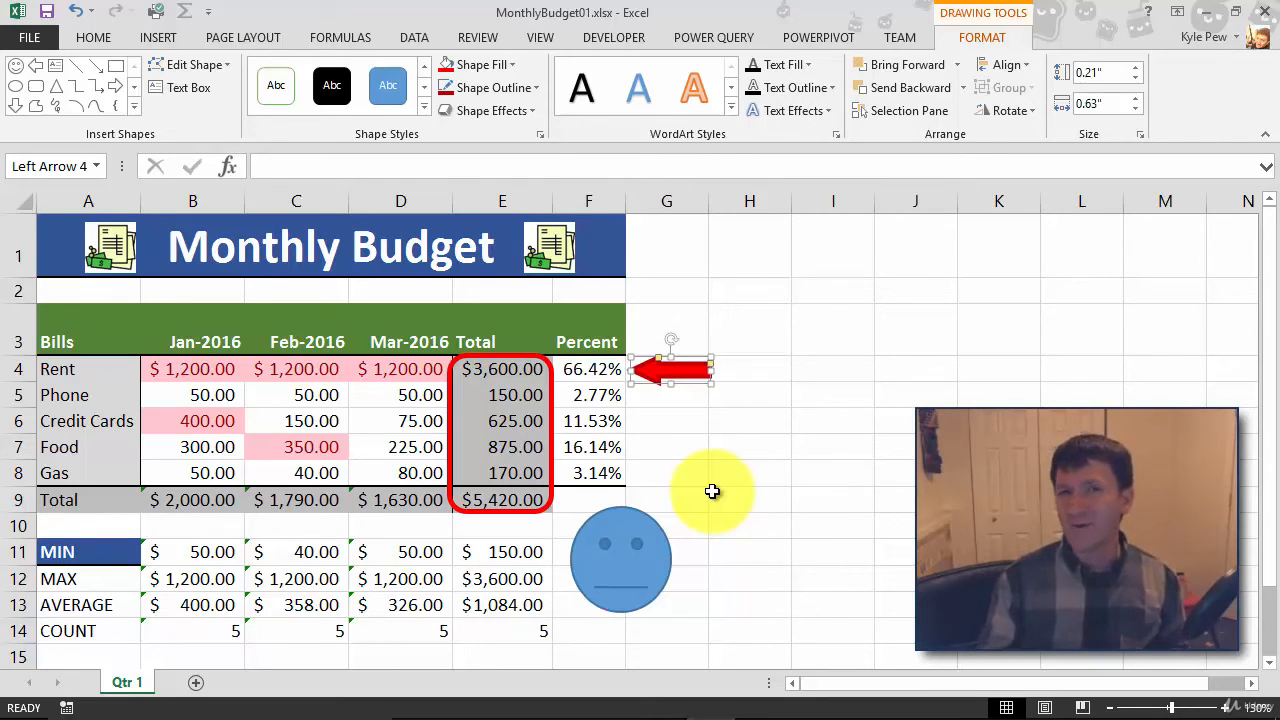
# - Adjust the corner rounding of the red rounded rectangle around the Total values, leaving the shape deselected
pyautogui.click(556, 394)
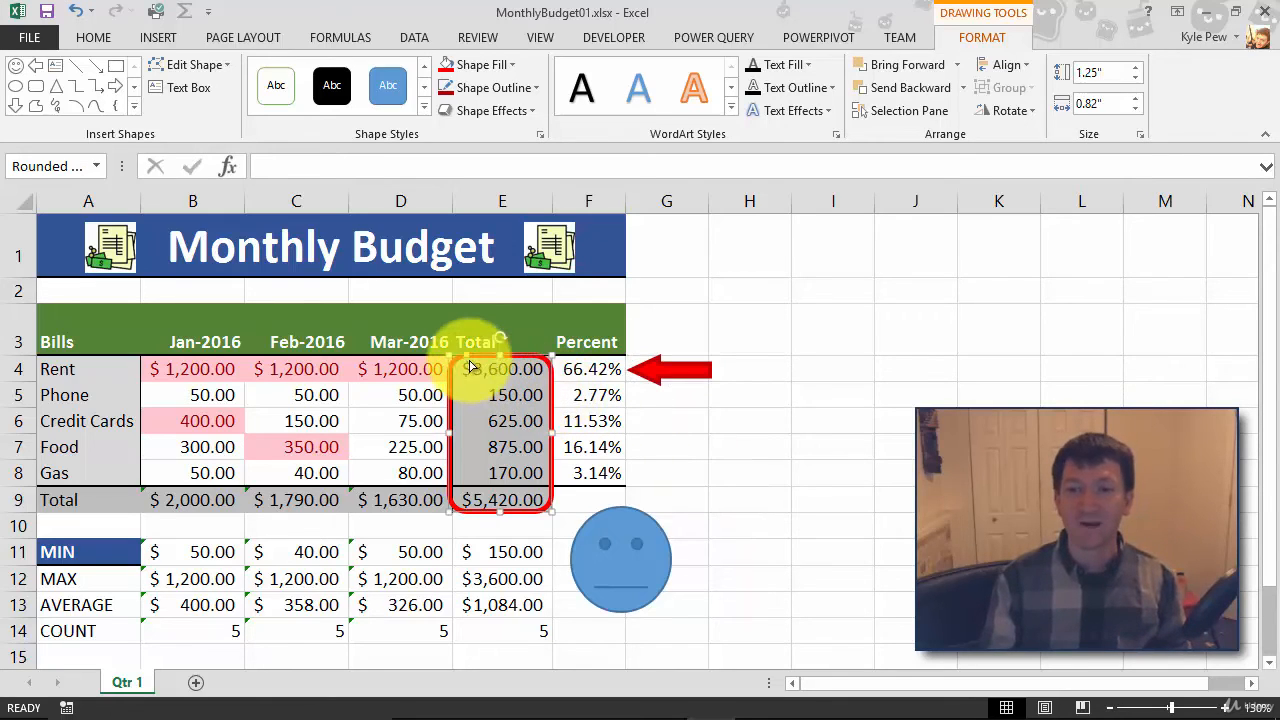
pyautogui.moveTo(464, 358); pyautogui.dragTo(458, 362)
pyautogui.click(692, 431)
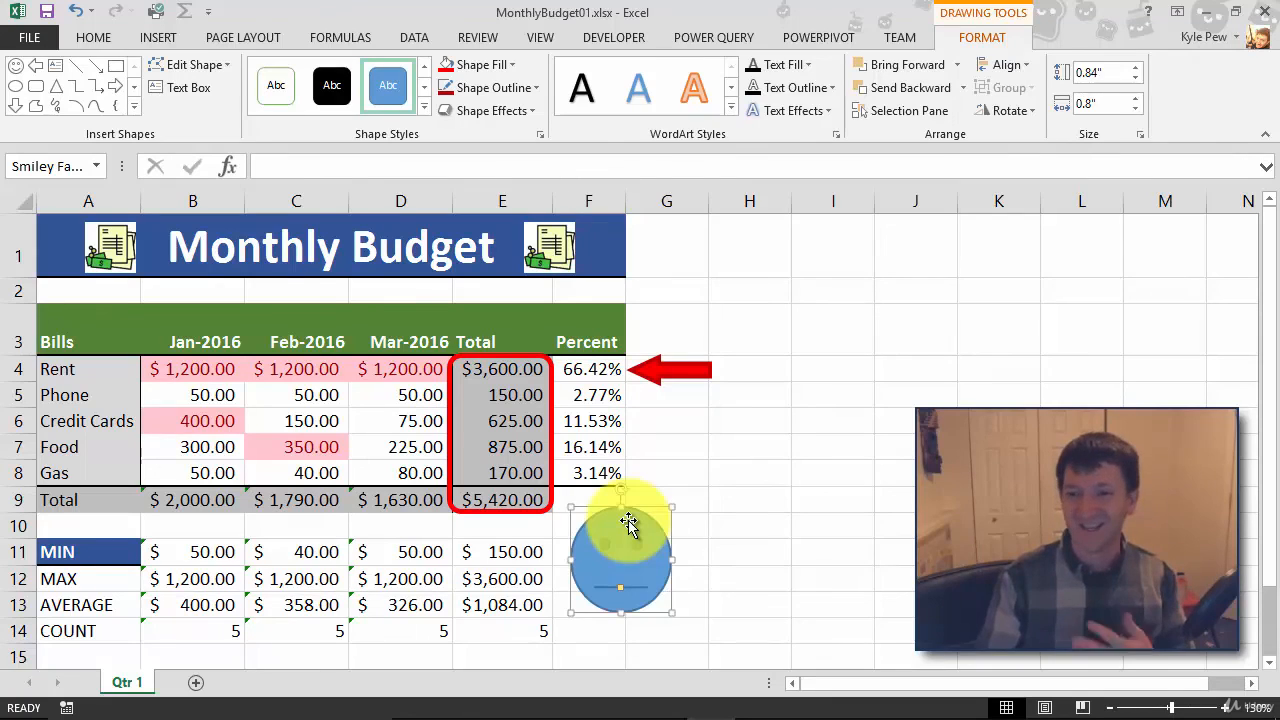
# - Delete the smiley face shape below the Percent column
pyautogui.press('Delete')
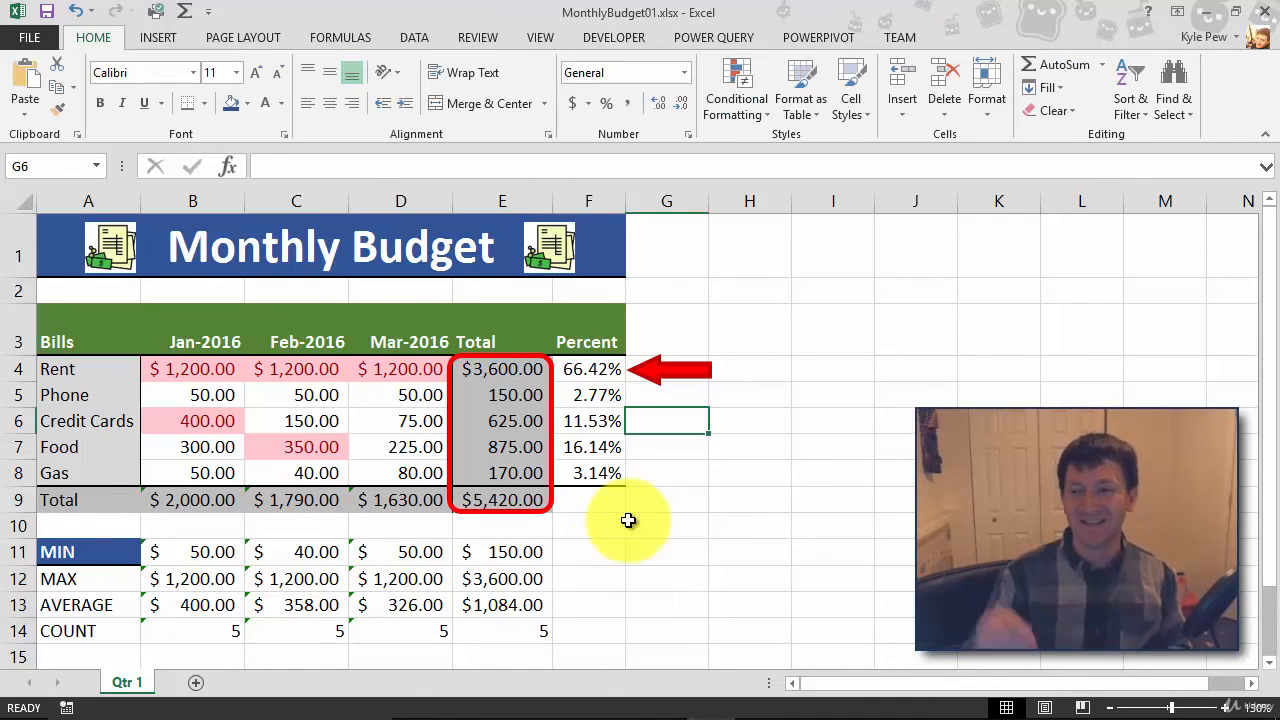